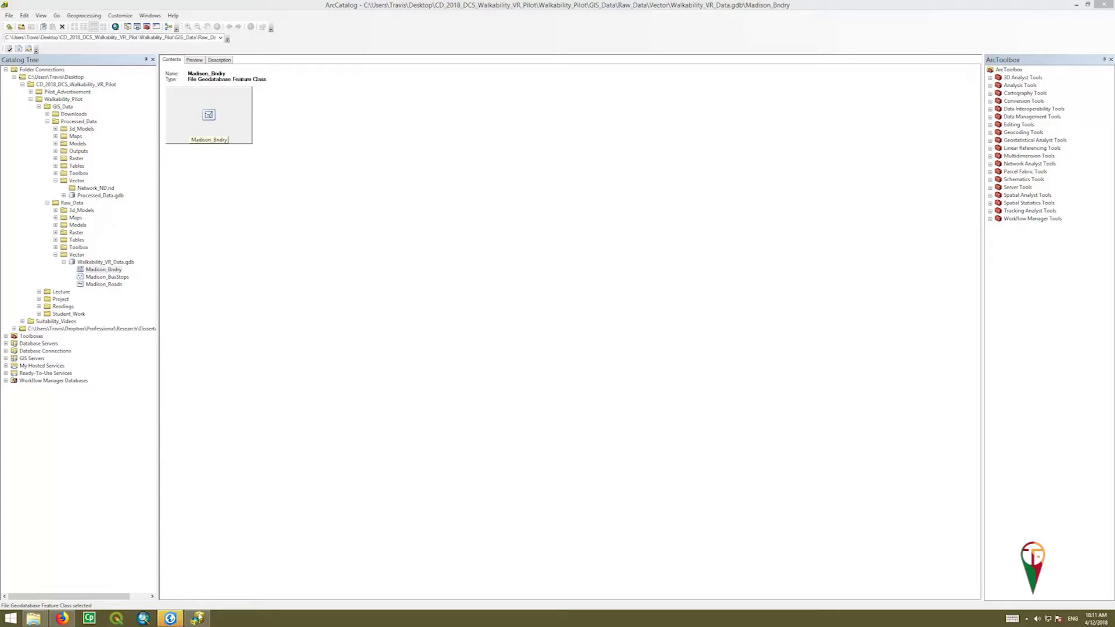
Start a single-shapefile export of the Madison_Roads feature class
left_click(198, 618)
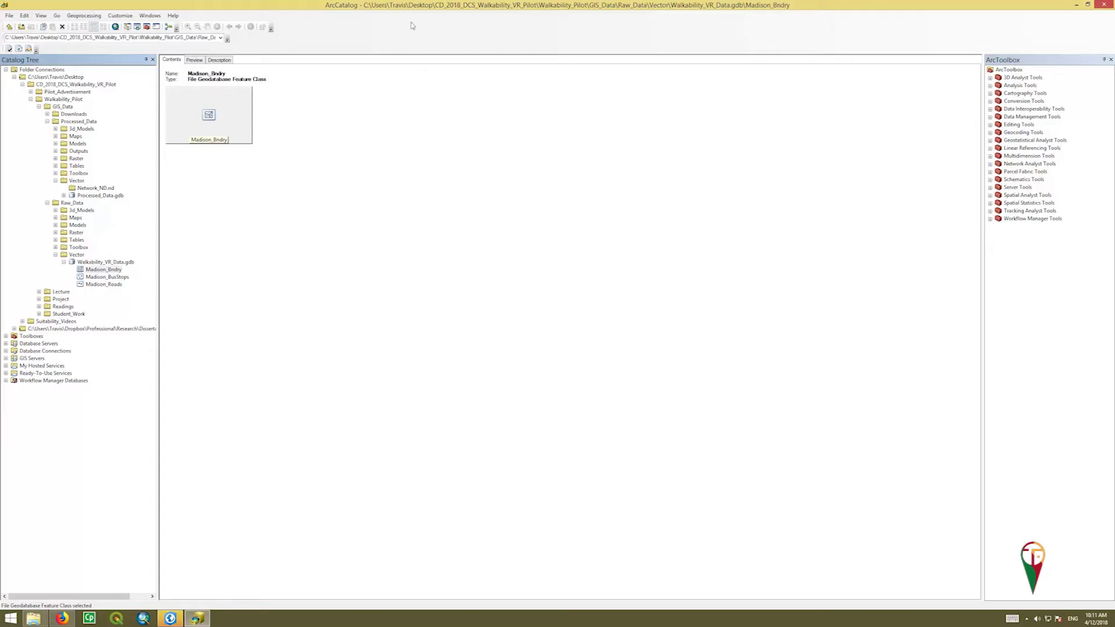
left_click(96, 286)
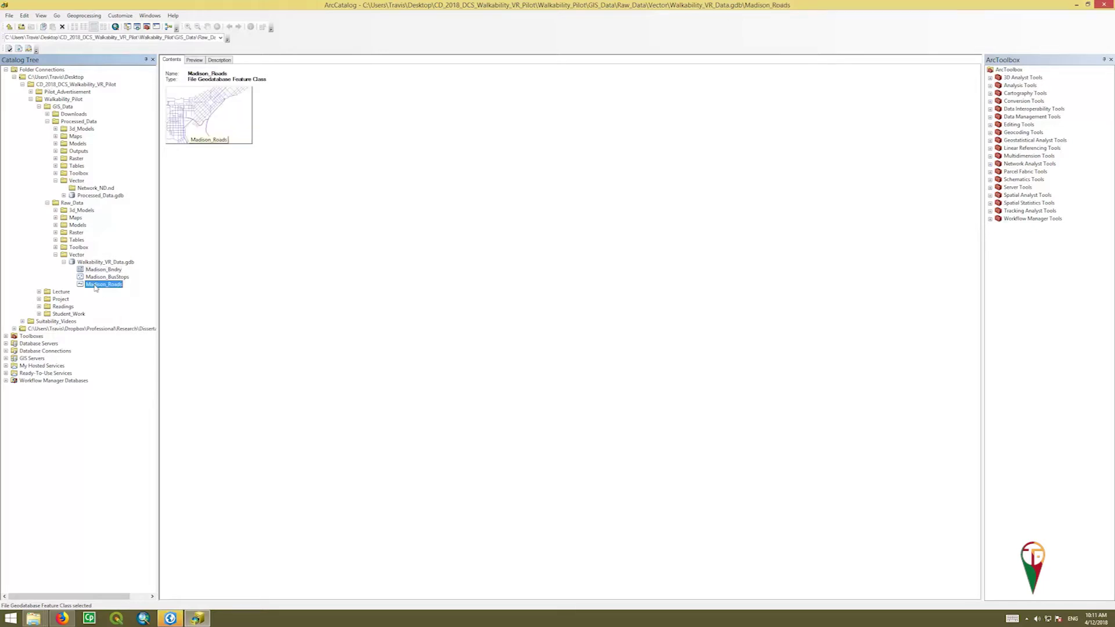
right_click(96, 286)
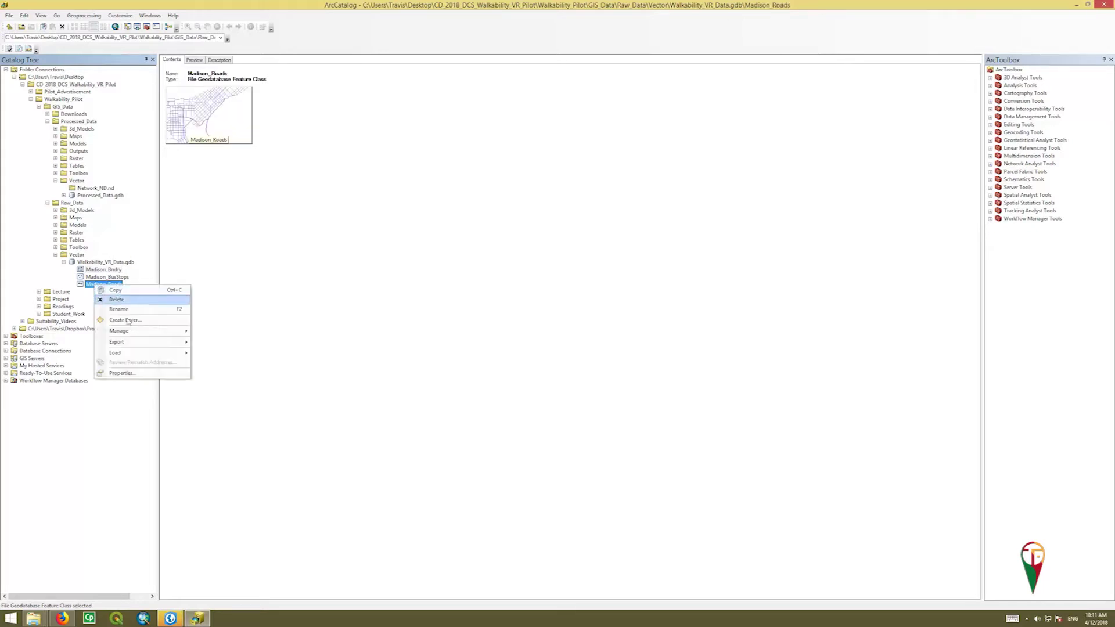
mouse_move(119, 342)
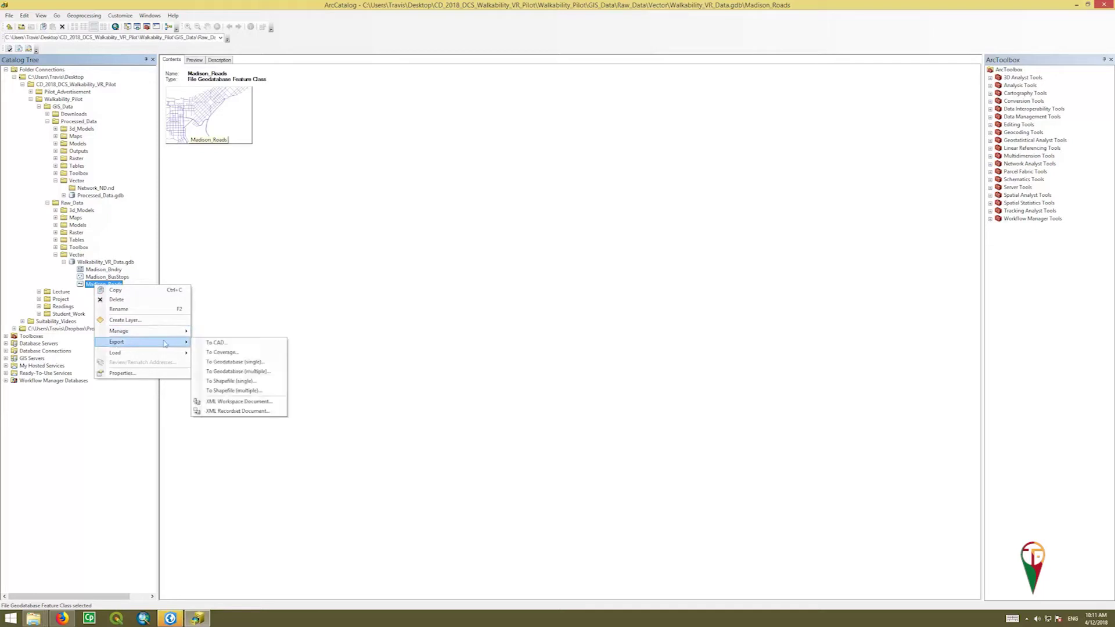
left_click(244, 382)
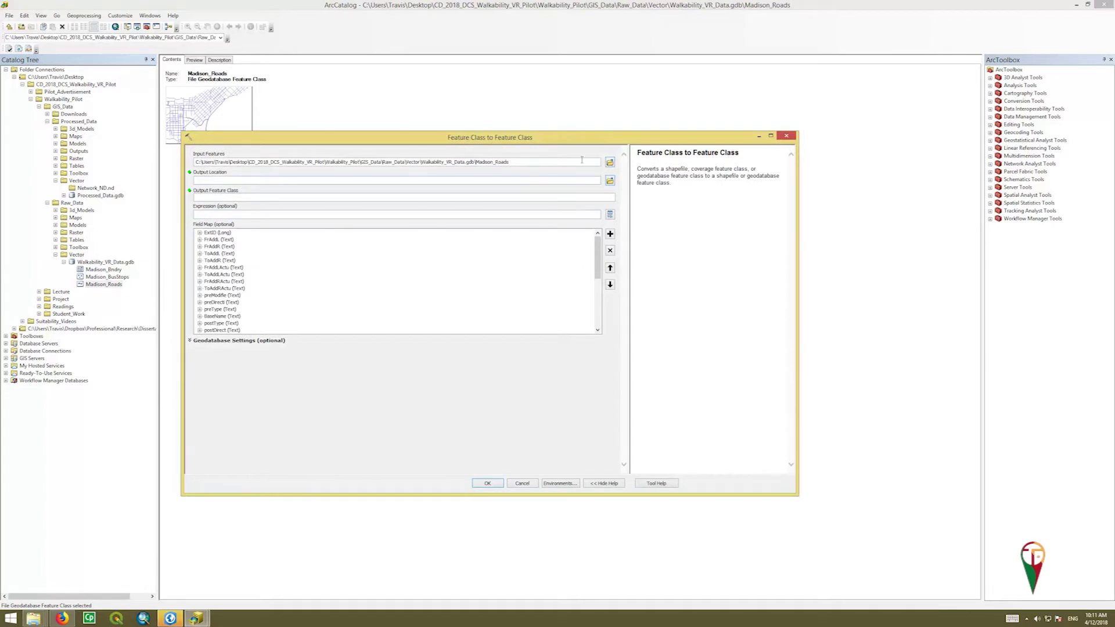
Set the export's output location to the Processed_Data\Vector folder
left_click(611, 181)
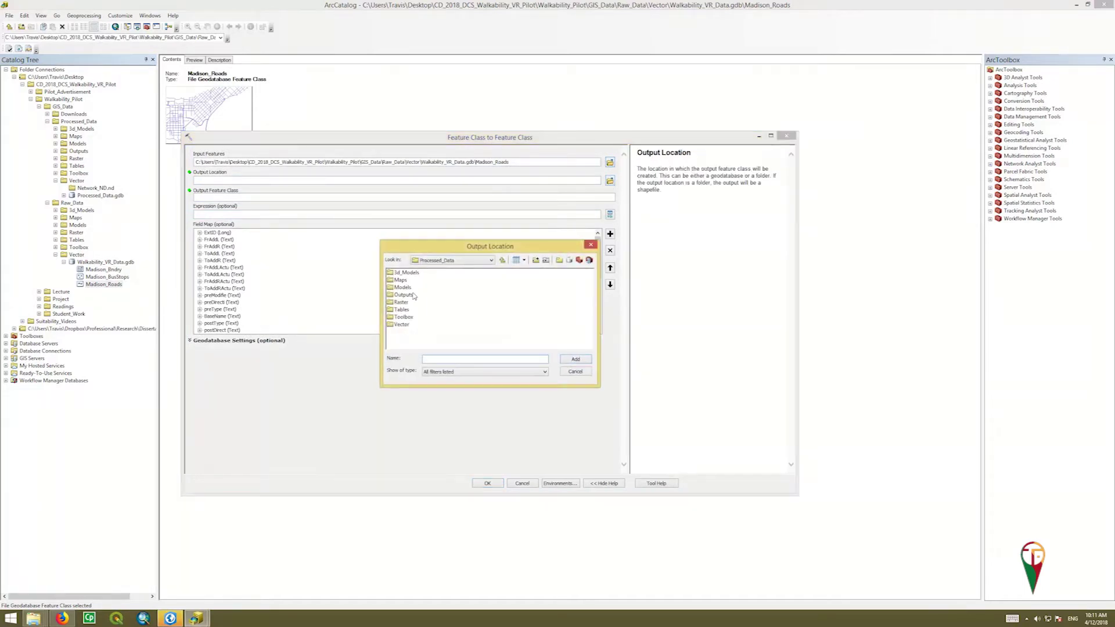
double_click(405, 325)
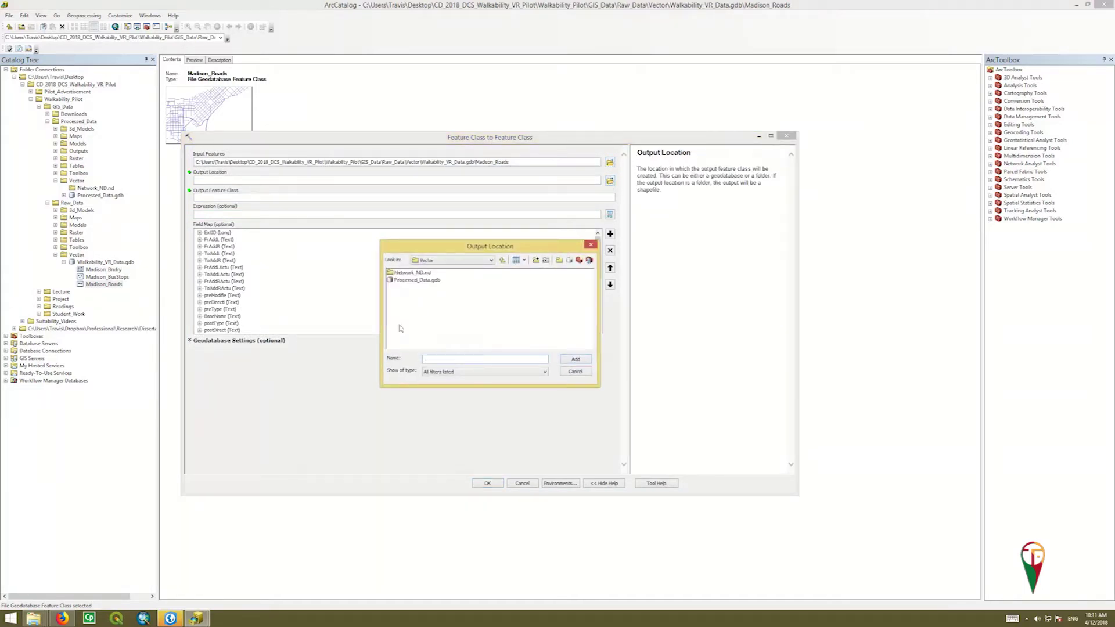
left_click(463, 361)
type("Network_Roads1")
left_click_drag(464, 359, 420, 363)
key("ctrl+c")
key("BackSpace")
left_click(502, 261)
left_click(398, 325)
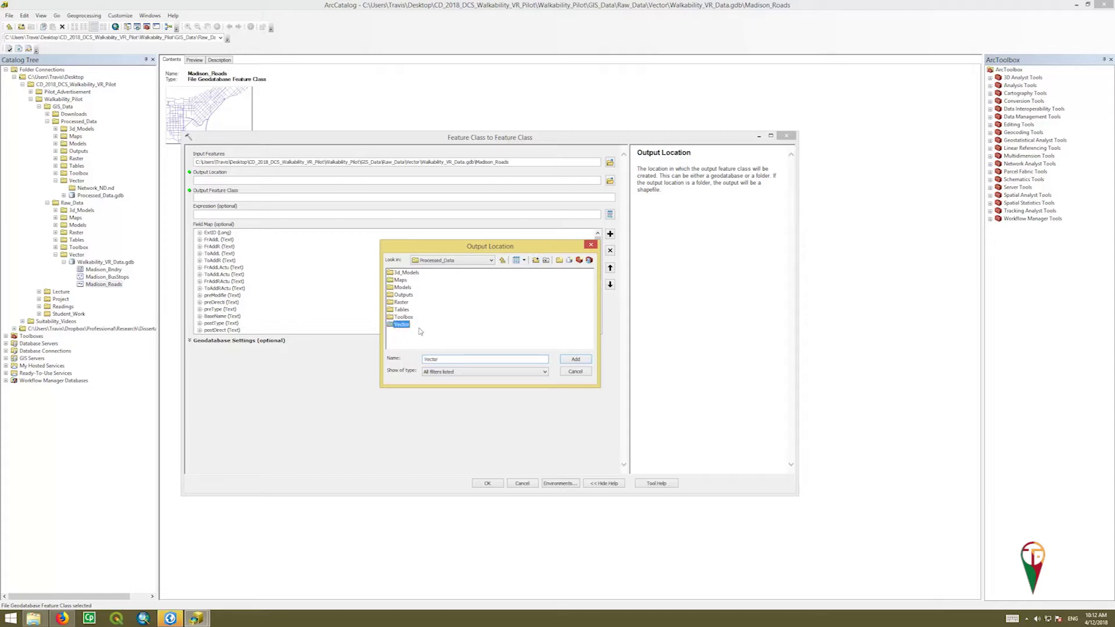
left_click(576, 360)
Name the output feature class Network_Roads1 and run the export
left_click(439, 198)
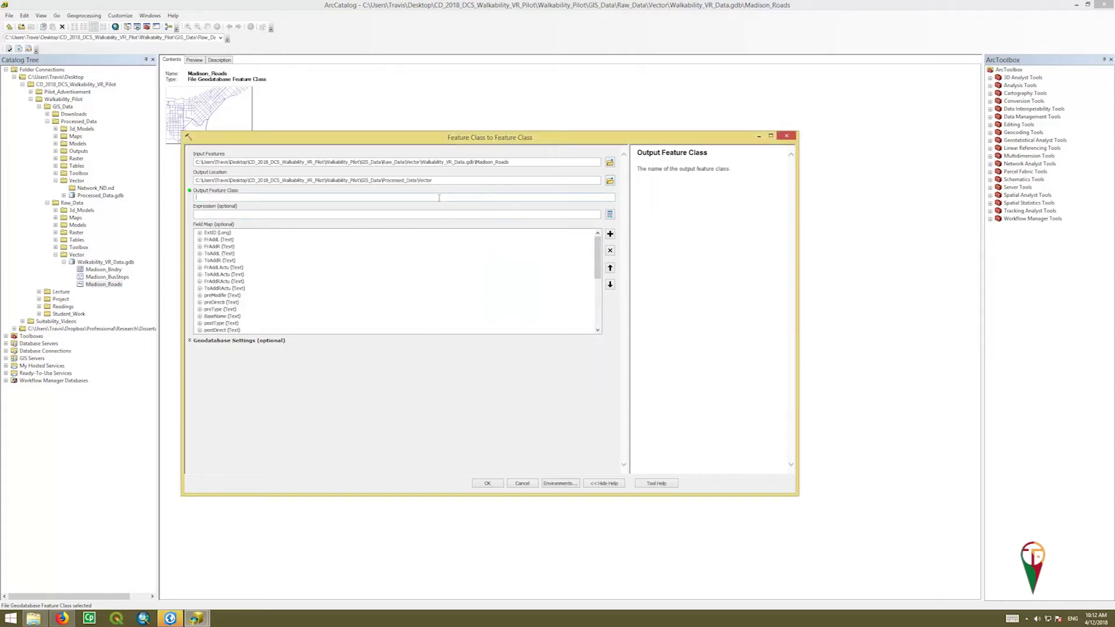
key("ctrl+v")
left_click(487, 484)
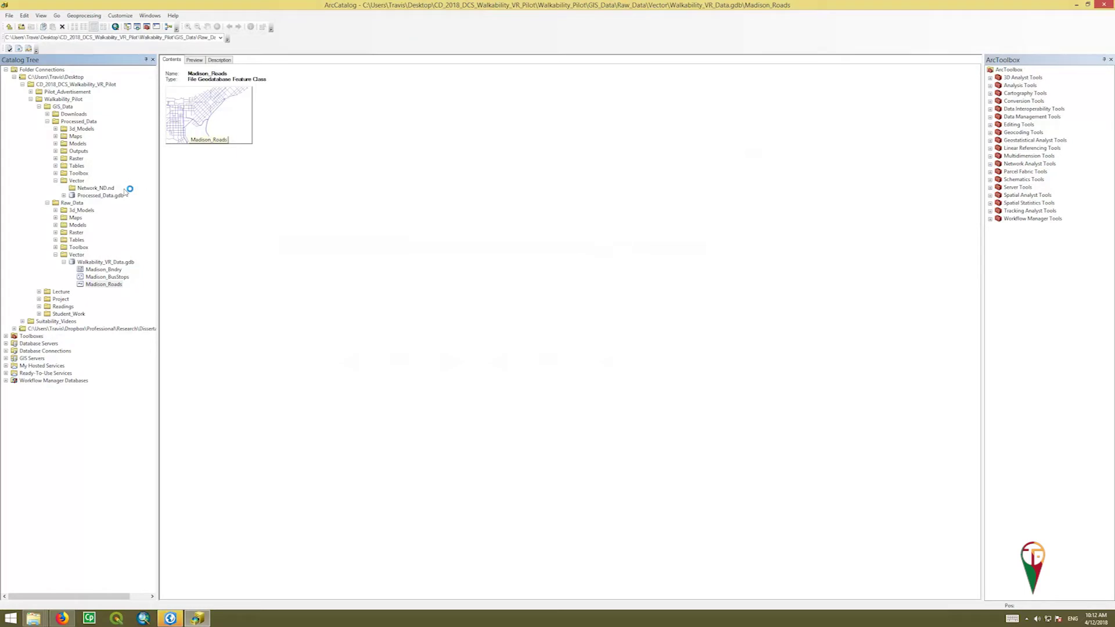
Refresh the Vector folder and select the new Network_Roads1 shapefile
left_click(76, 182)
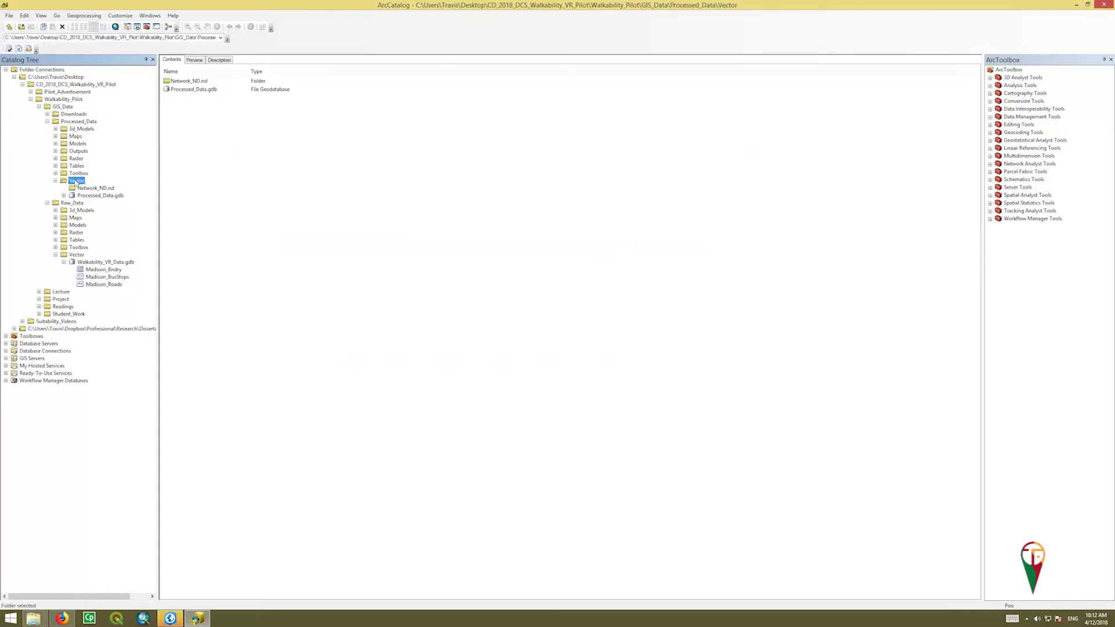
right_click(76, 181)
left_click(121, 221)
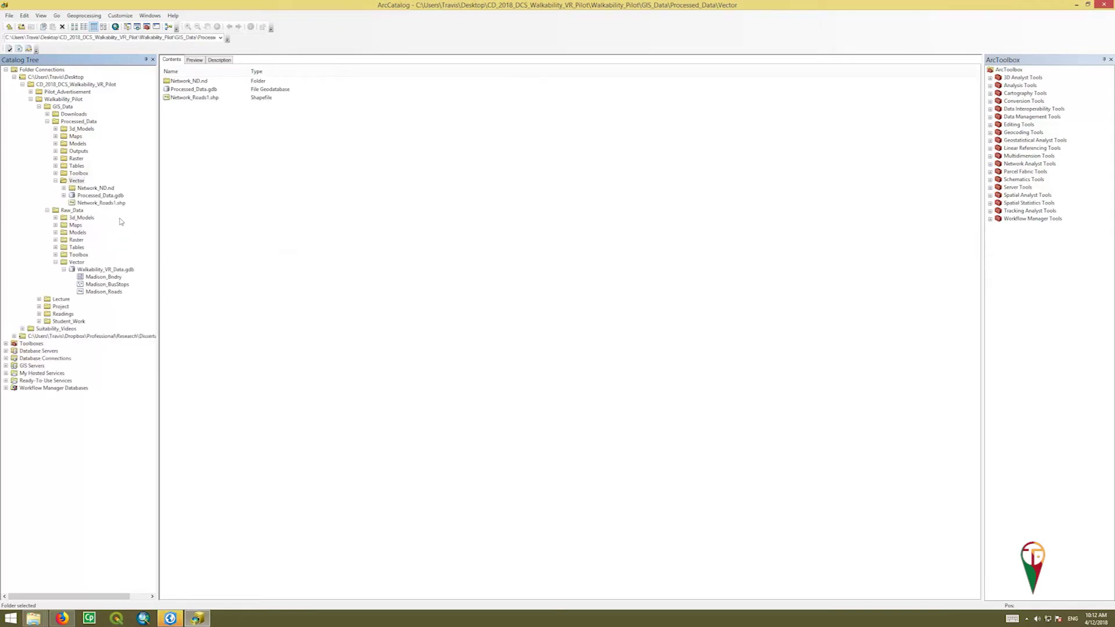
left_click(96, 203)
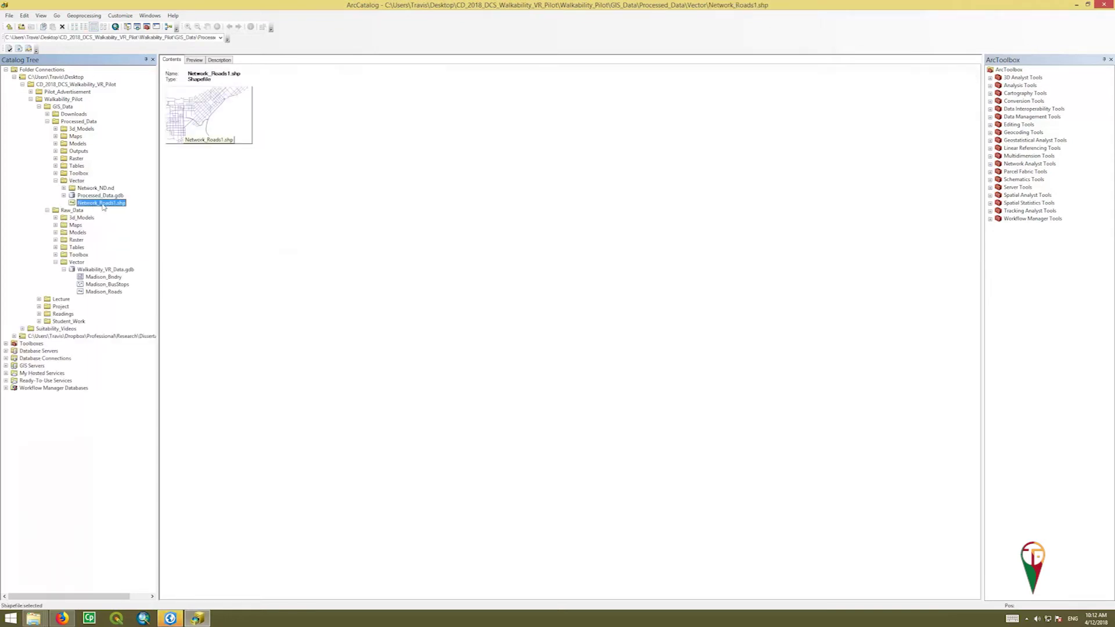
key("Left")
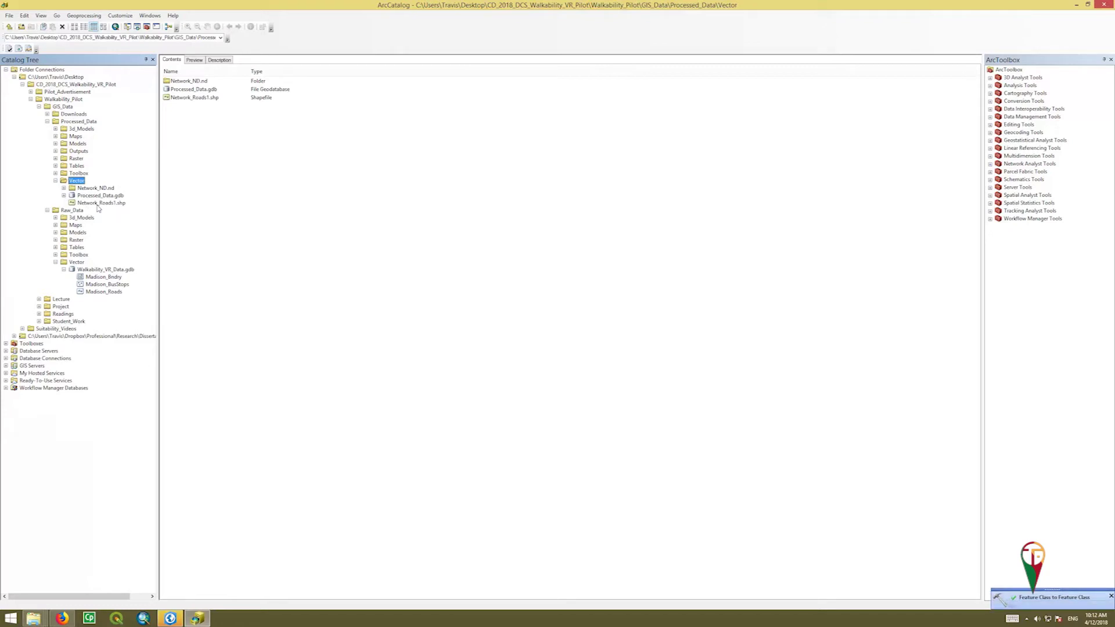
left_click(97, 206)
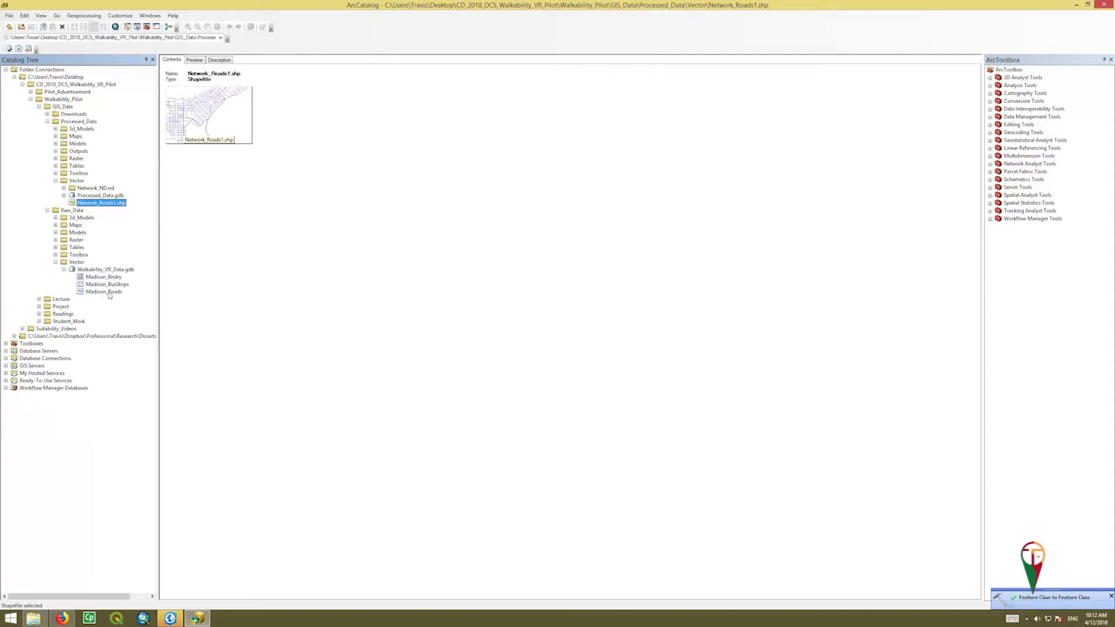
Start a new network dataset from the Network_Roads1 shapefile
left_click(87, 292)
right_click(105, 293)
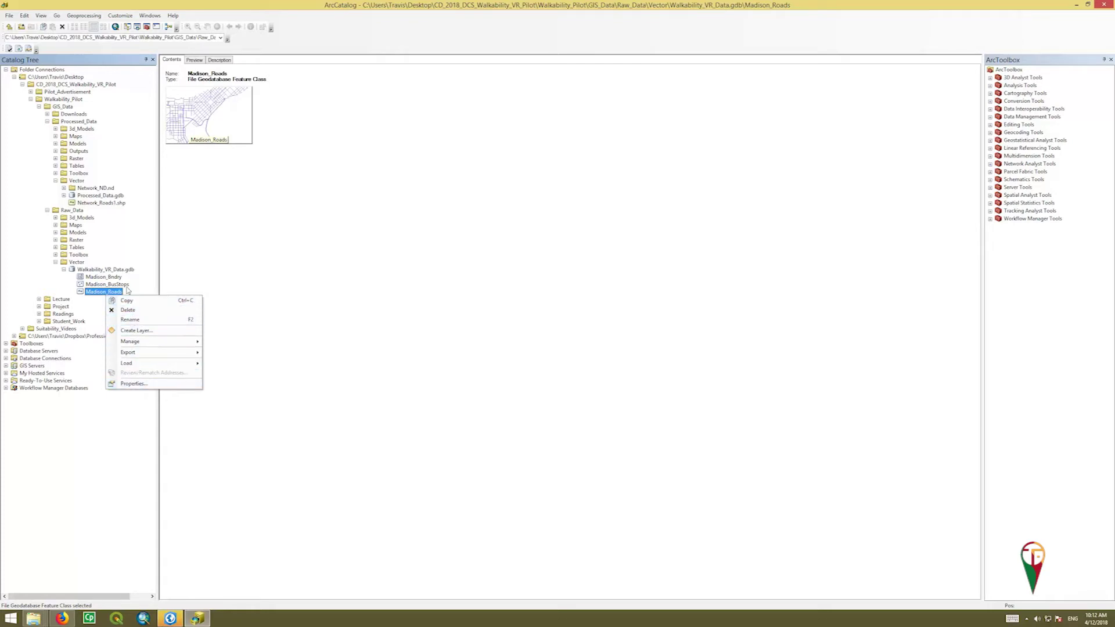
left_click(319, 61)
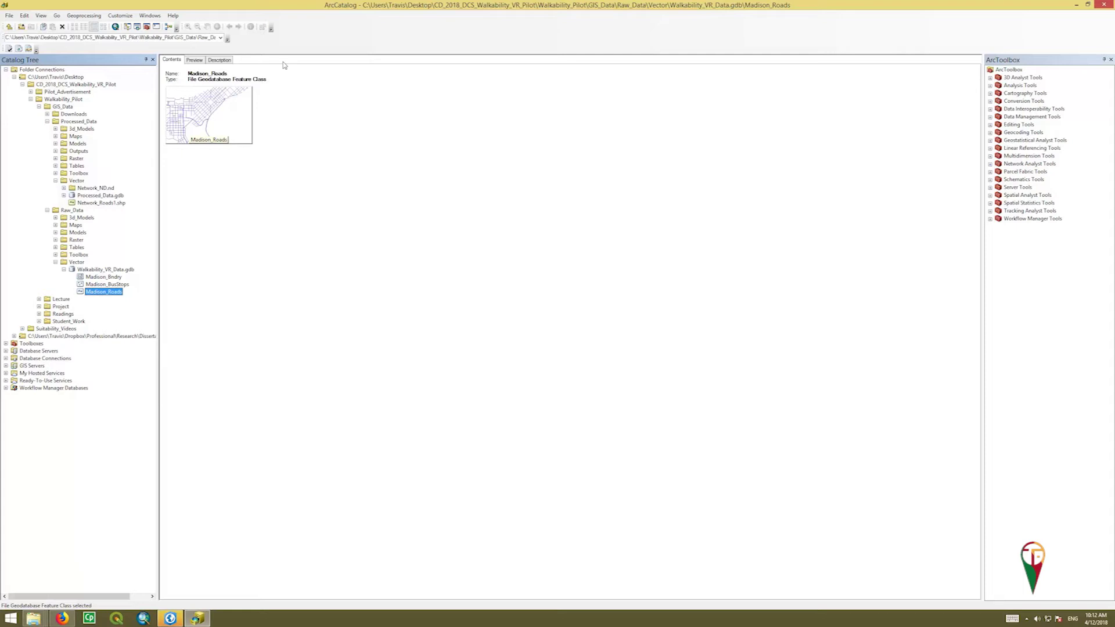
left_click(96, 203)
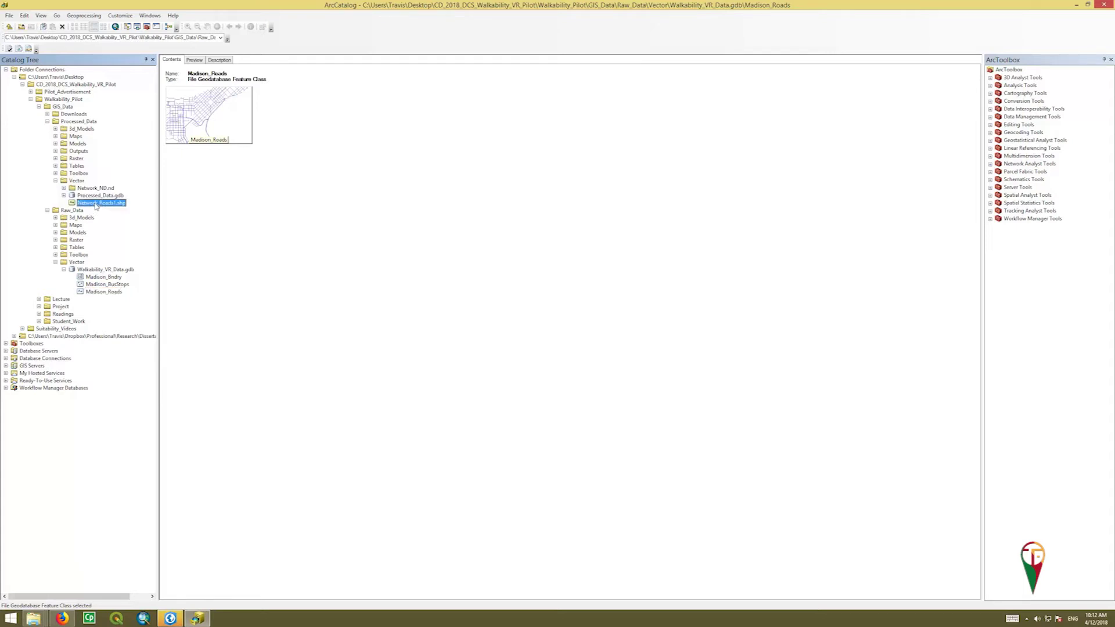
right_click(96, 207)
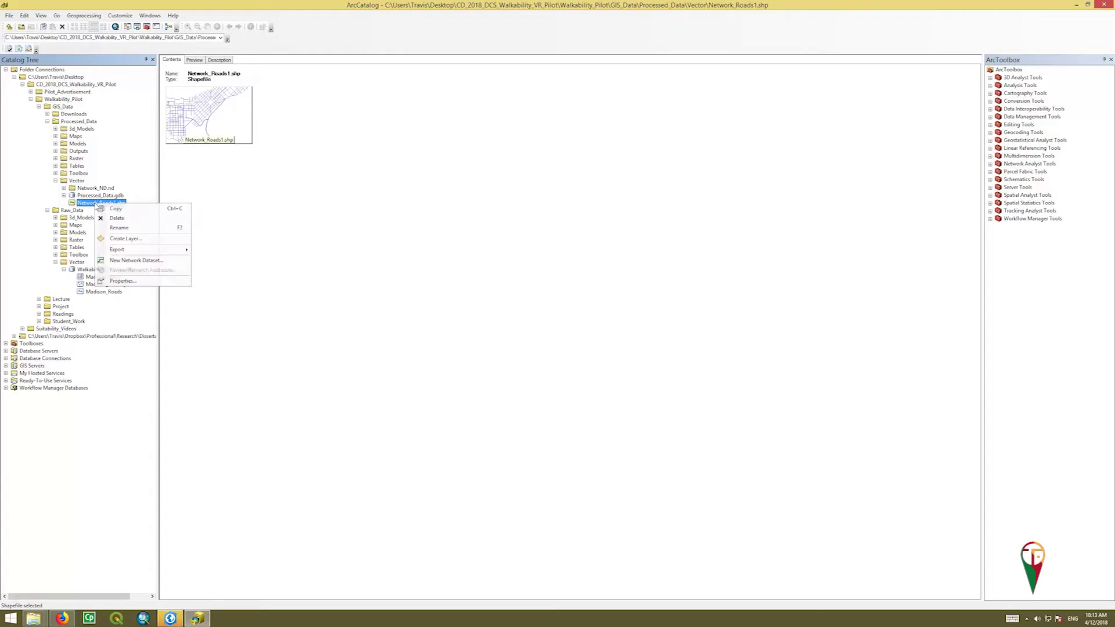
left_click(115, 261)
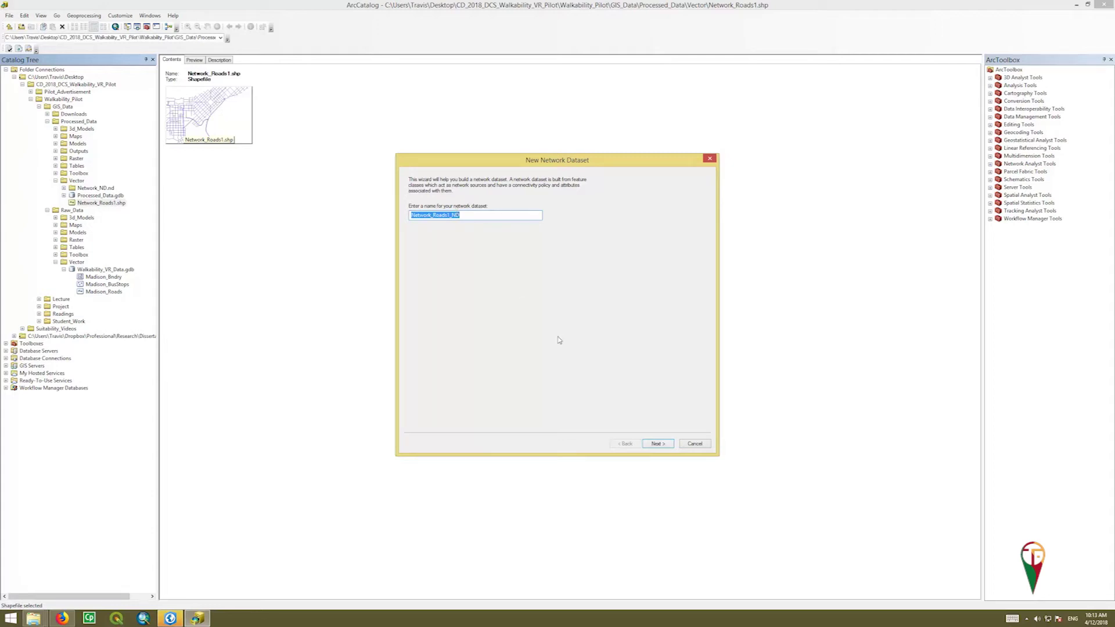
Keep the wizard defaults: global turns, default connectivity, no elevation, Length and Oneway attributes
left_click(658, 444)
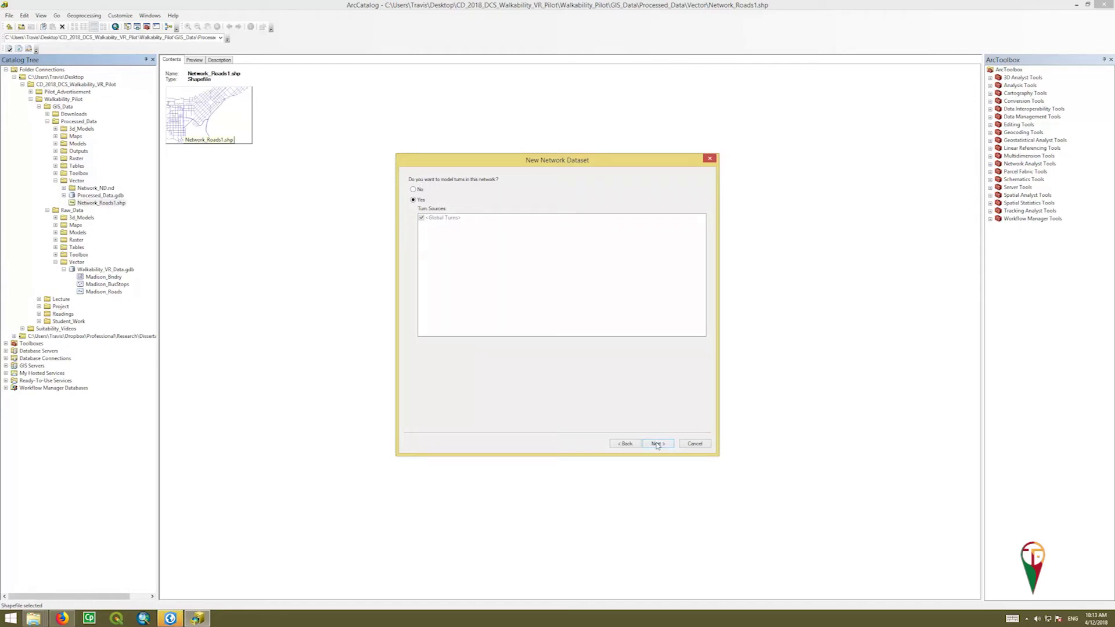
left_click(657, 445)
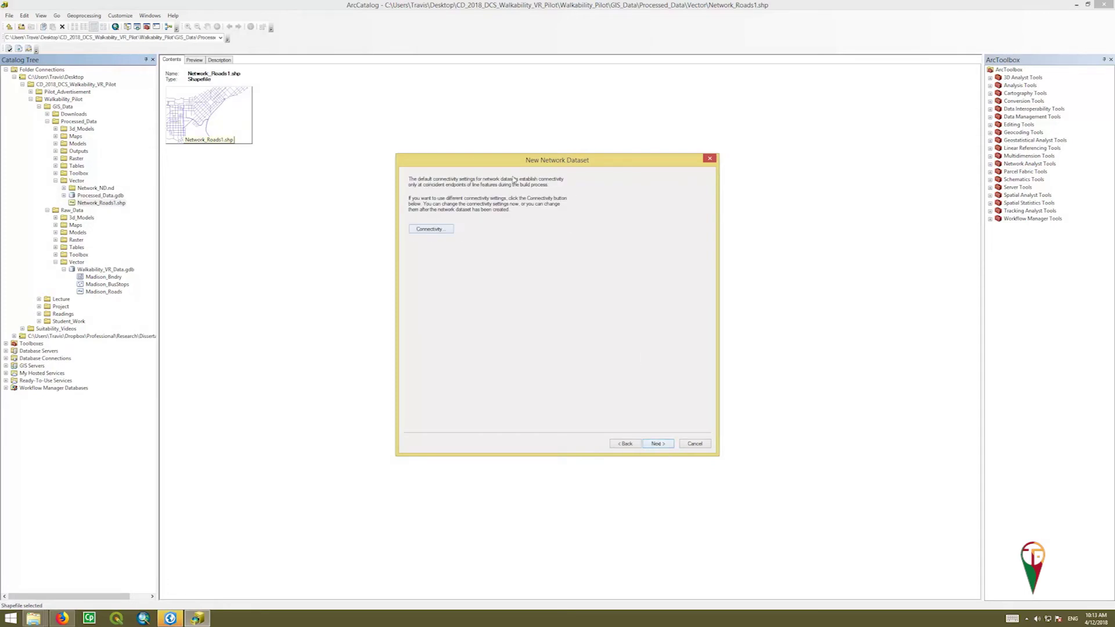
left_click(659, 445)
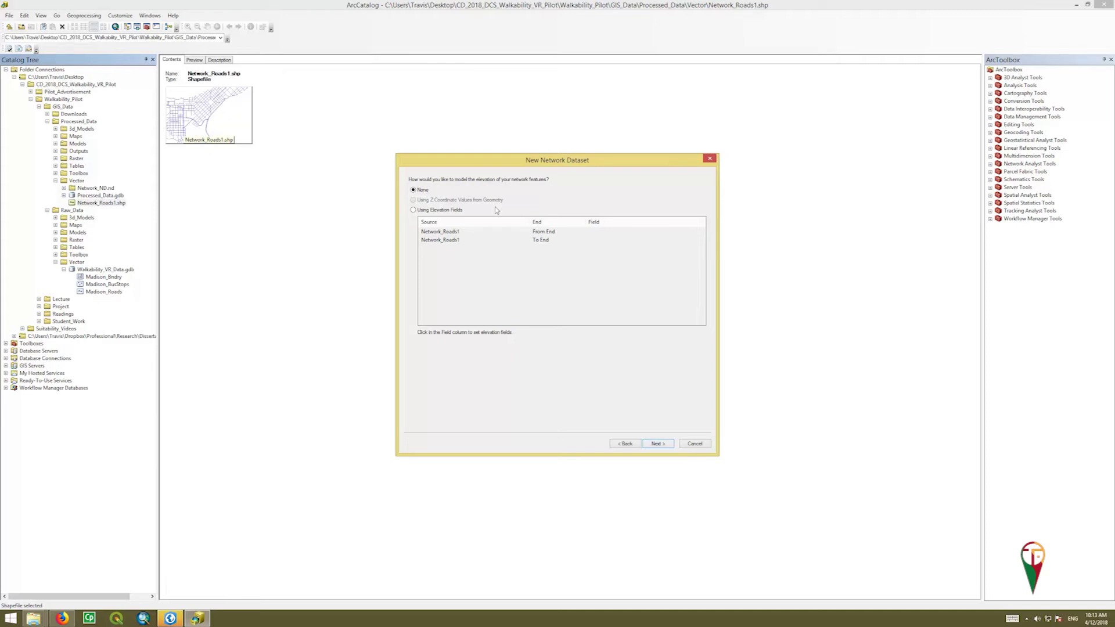
left_click(659, 443)
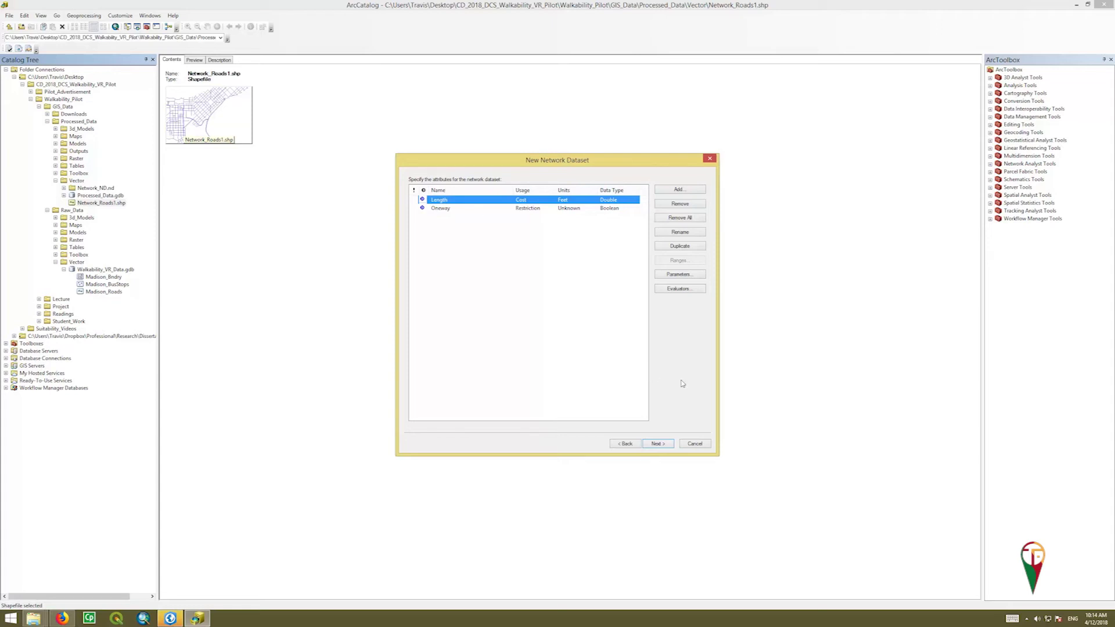
left_click(656, 444)
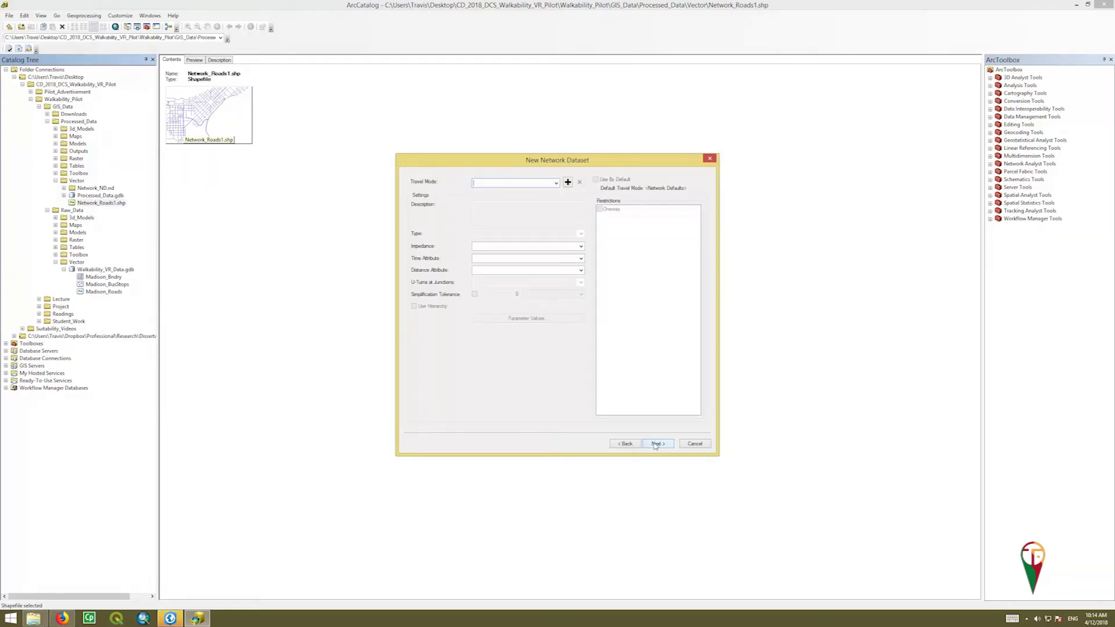
left_click(556, 184)
Create a Walk travel mode of type Walk with Length (Feet) impedance and Oneway unchecked
left_click(538, 184)
left_click(568, 182)
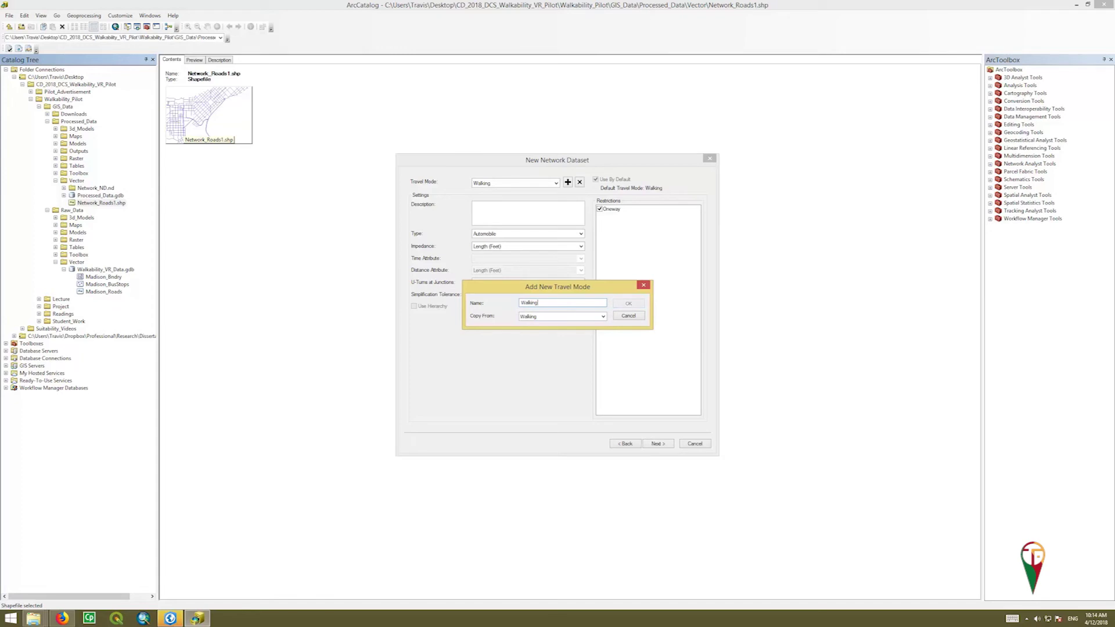
key("BackSpace")
key("BackSpace")
key("BackSpace")
left_click(629, 303)
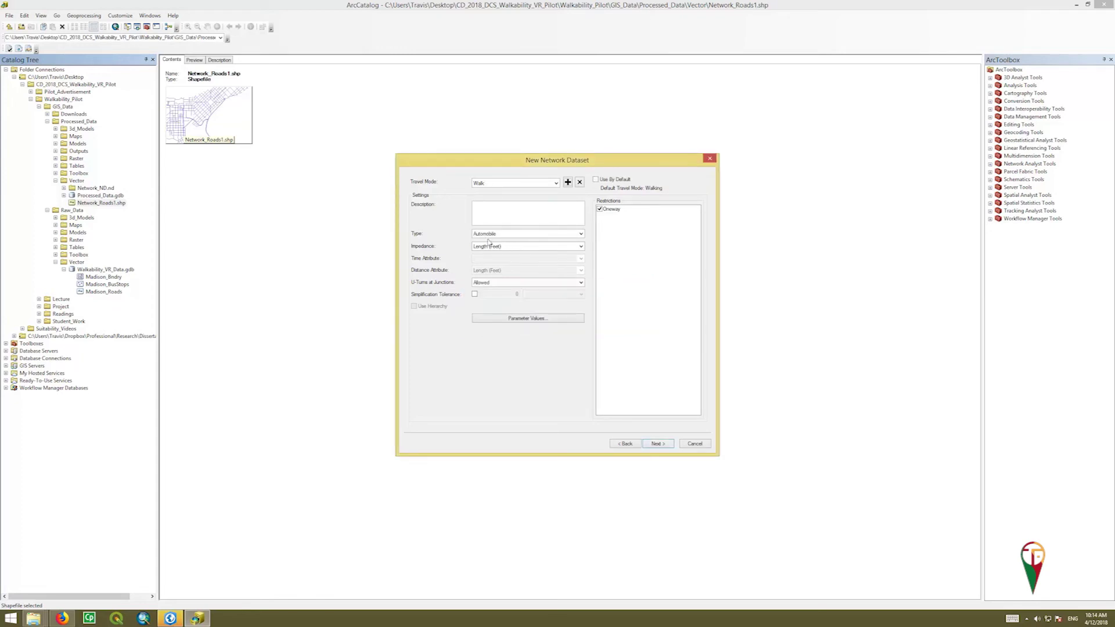
left_click(581, 233)
left_click(494, 256)
left_click(581, 246)
left_click(581, 246)
left_click(599, 209)
Skip driving directions, finish the wizard, and build Network_Roads1_ND immediately
left_click(659, 444)
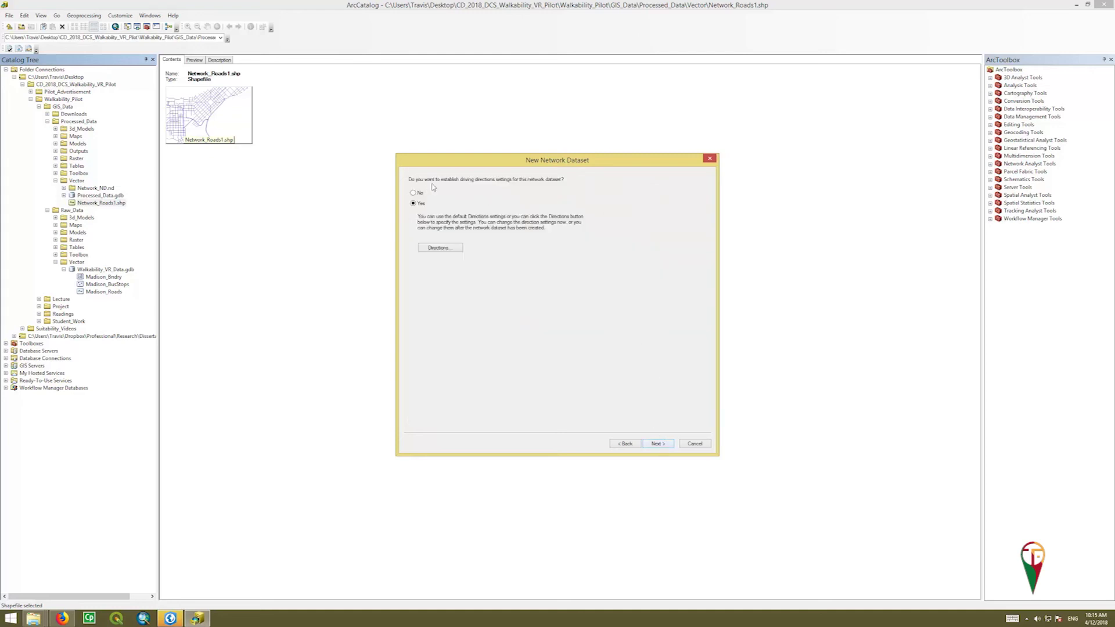
left_click(415, 195)
left_click(659, 445)
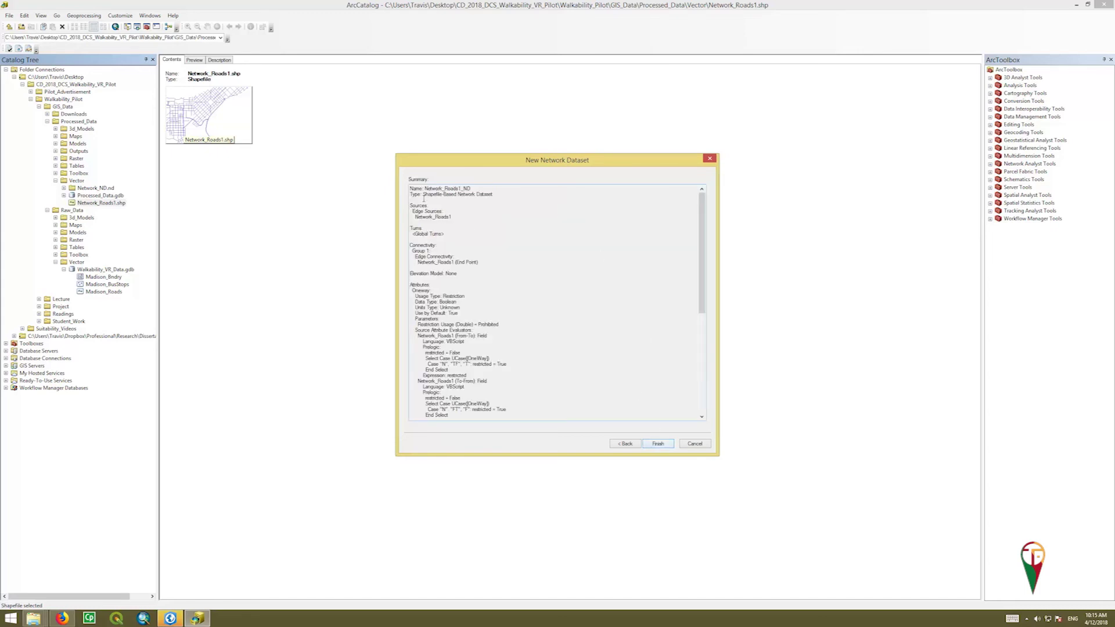
mouse_move(699, 205)
left_mouse_down()
mouse_move(697, 310)
mouse_move(685, 194)
left_mouse_up()
left_click(659, 445)
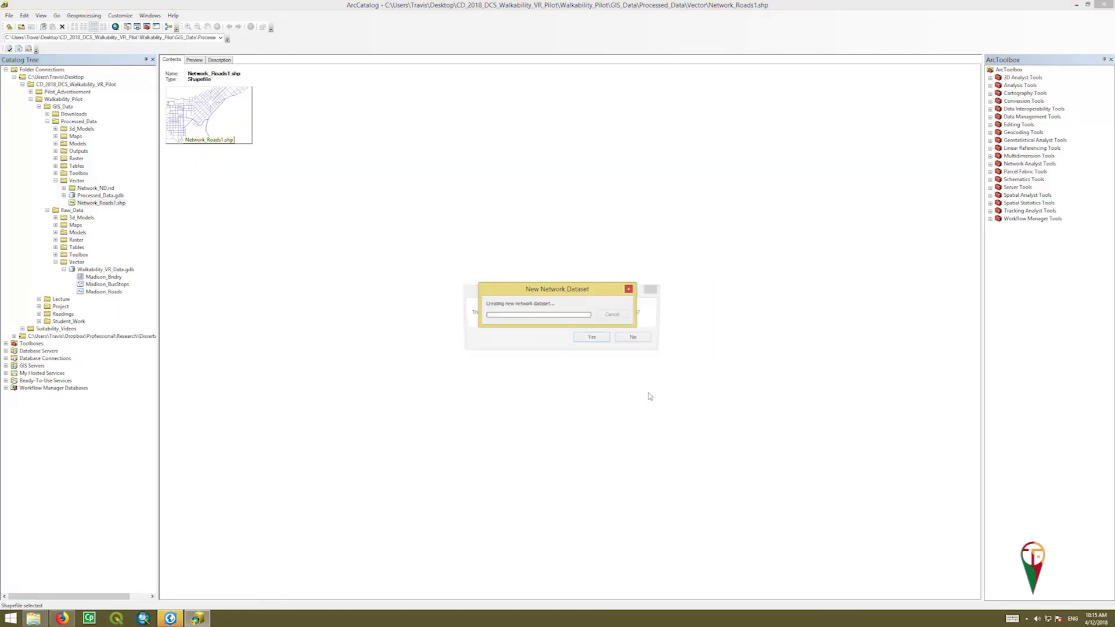
left_click(591, 338)
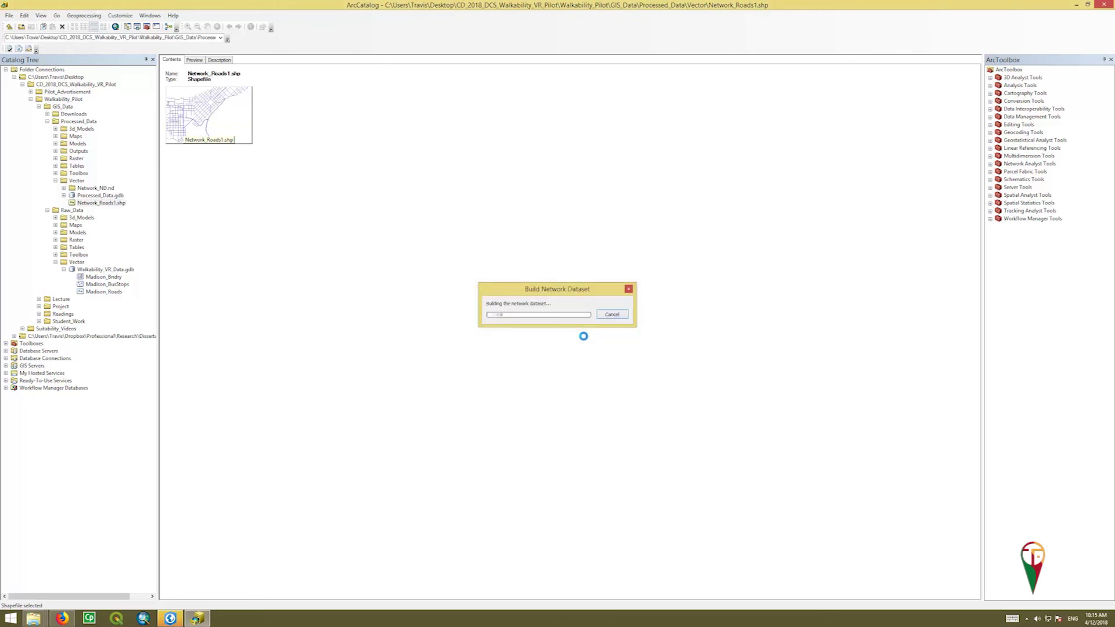